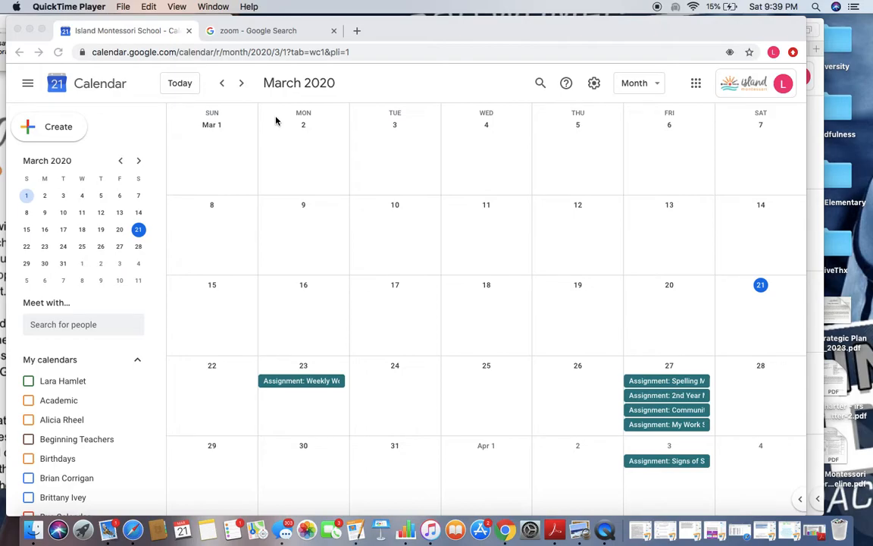
# - Open the Zoom website from the search results, go to the account and start scheduling a new meeting
pyautogui.click(216, 31)
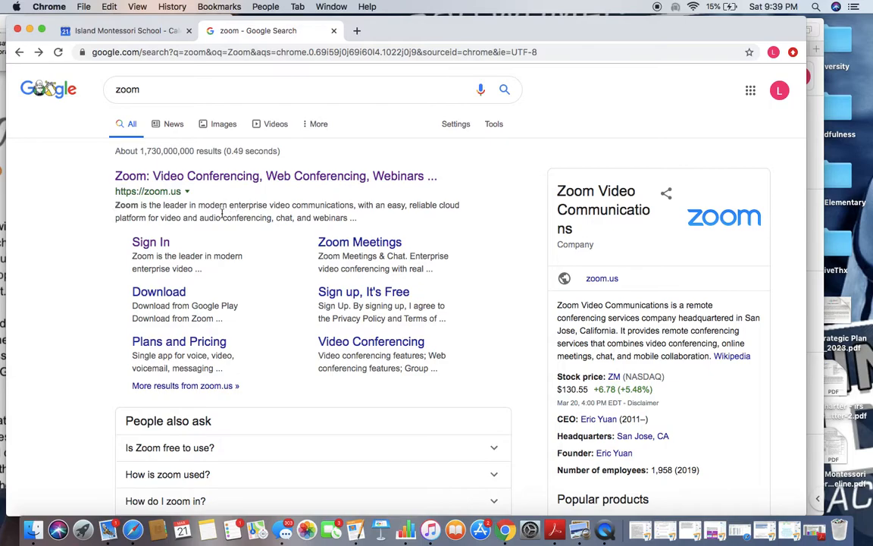
pyautogui.click(184, 177)
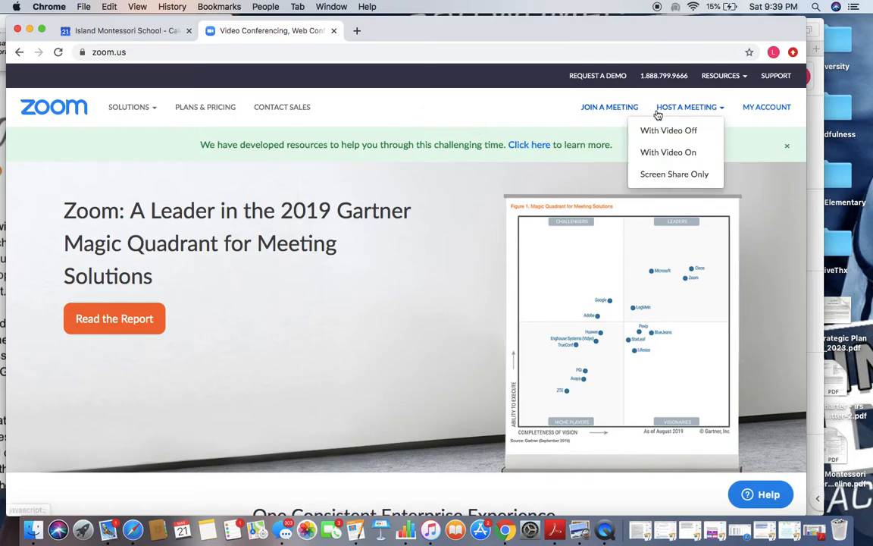
pyautogui.click(758, 108)
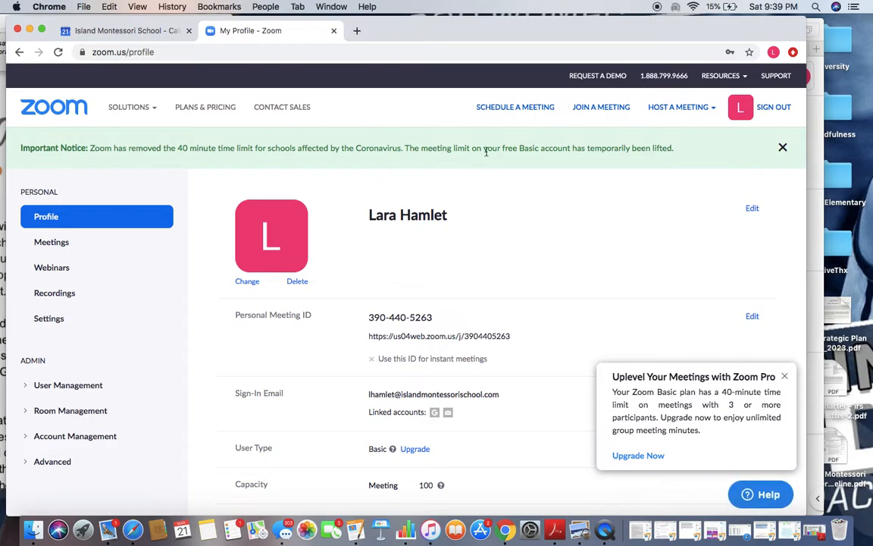
pyautogui.click(510, 111)
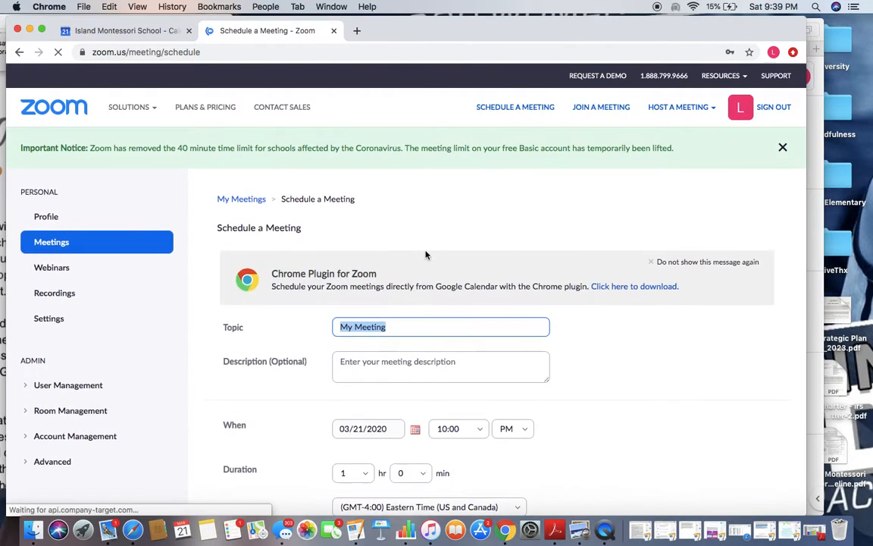
# - Replace the meeting topic with "OFFICE HOURS-" followed by the teacher's title and name
pyautogui.click(404, 329)
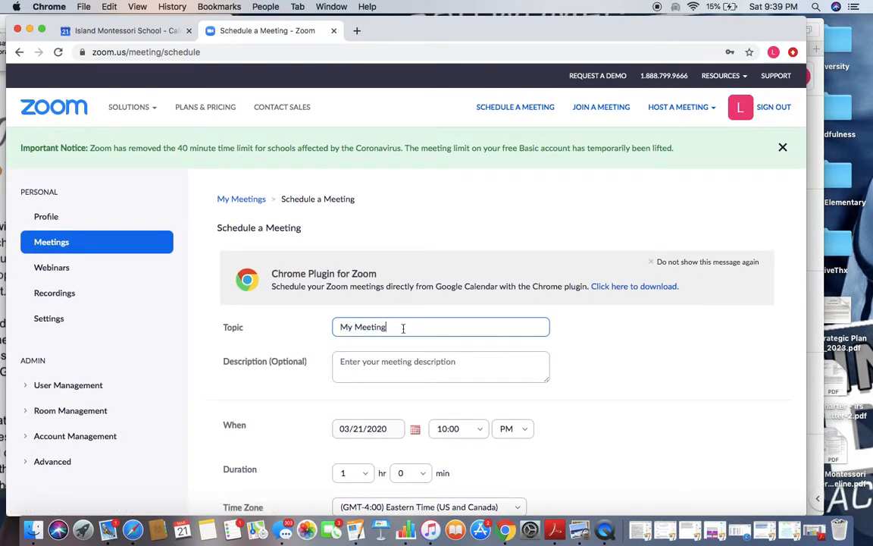
pyautogui.press('BackSpace')
pyautogui.press('BackSpace')
pyautogui.press('BackSpace')
pyautogui.press('BackSpace')
pyautogui.press('BackSpace')
pyautogui.press('BackSpace')
pyautogui.press('BackSpace')
pyautogui.press('BackSpace')
pyautogui.press('BackSpace')
pyautogui.press('BackSpace')
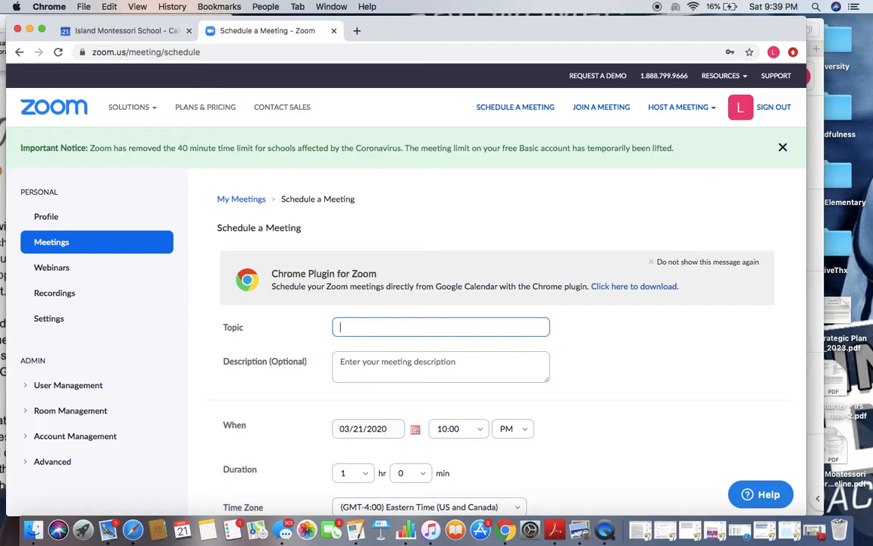
pyautogui.write('Z')
pyautogui.press('BackSpace')
pyautogui.write('OO')
pyautogui.press('BackSpace')
pyautogui.write('FFICE HOURS- Ms. Lara')
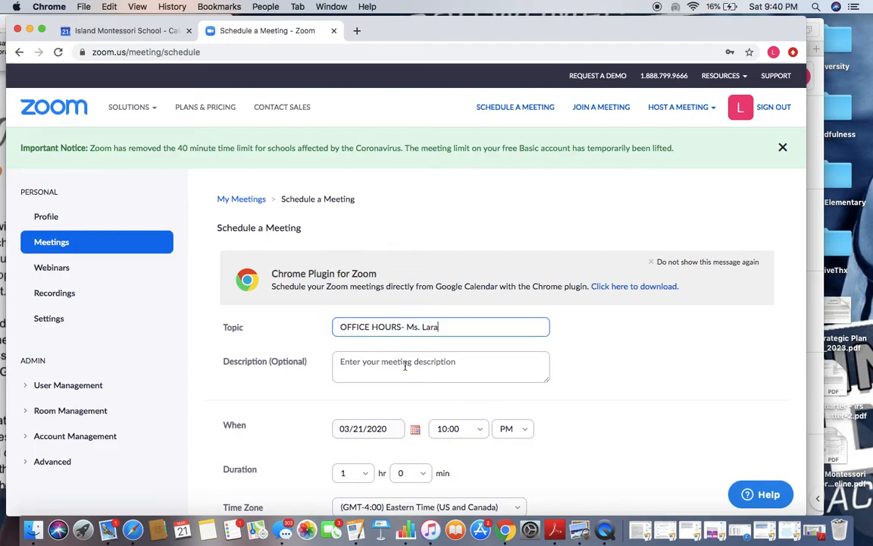
# - Set the meeting date to 03/23/2020 and the start time to 1:00 PM
pyautogui.scroll(-3, 556, 357)
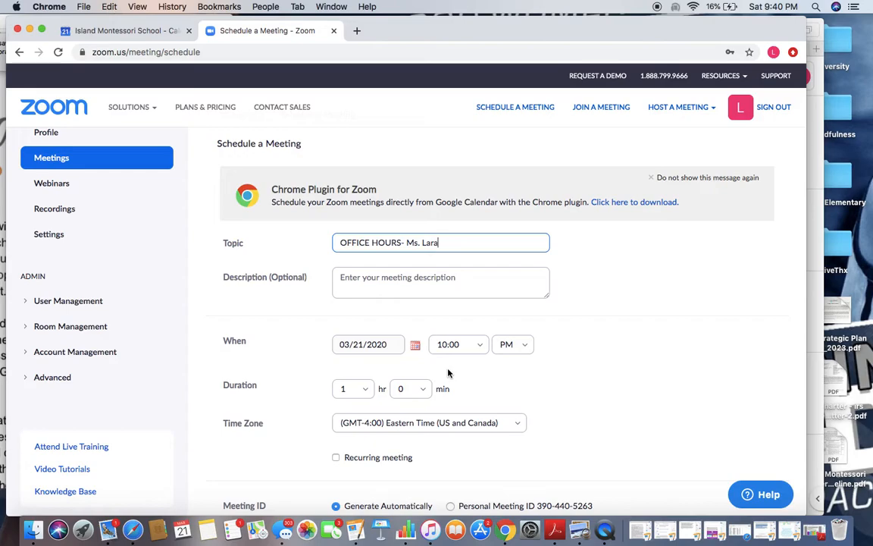
pyautogui.click(415, 345)
pyautogui.click(359, 431)
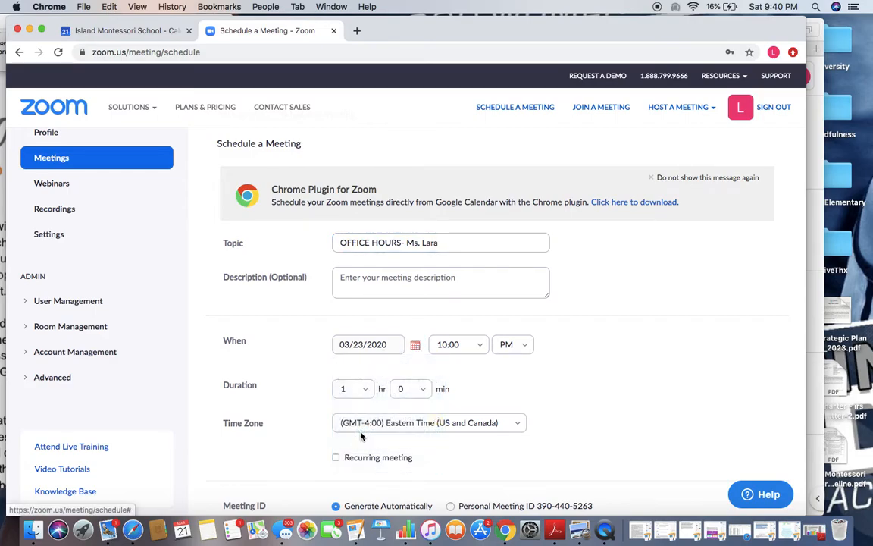
pyautogui.click(470, 344)
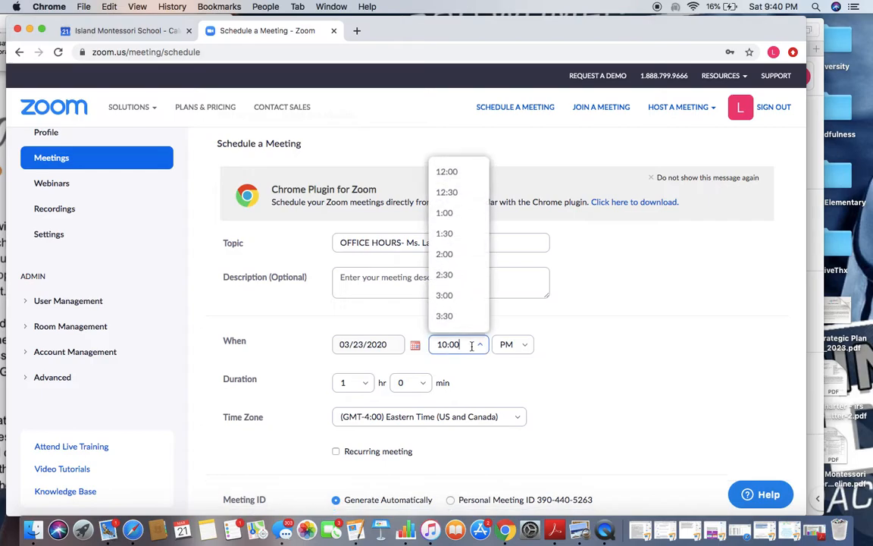
pyautogui.click(457, 215)
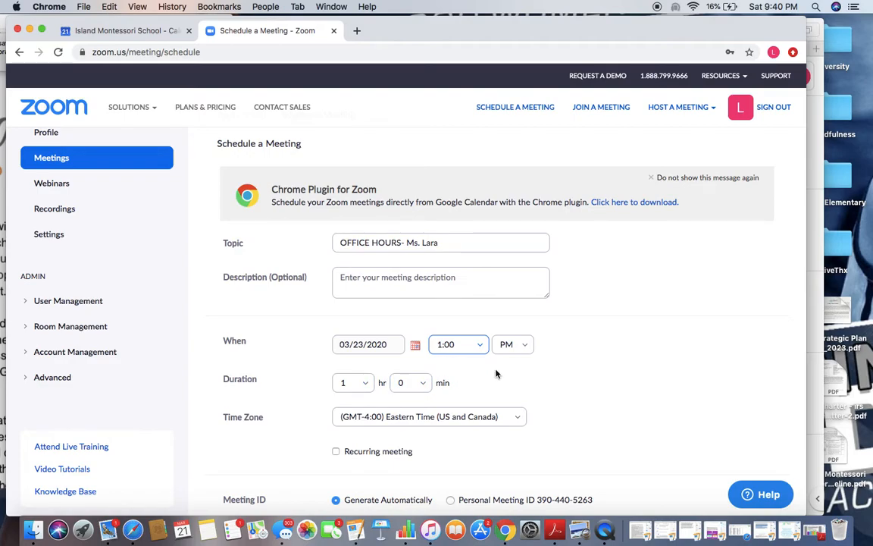
# - Make the office hours a recurring meeting
pyautogui.scroll(-3, 556, 401)
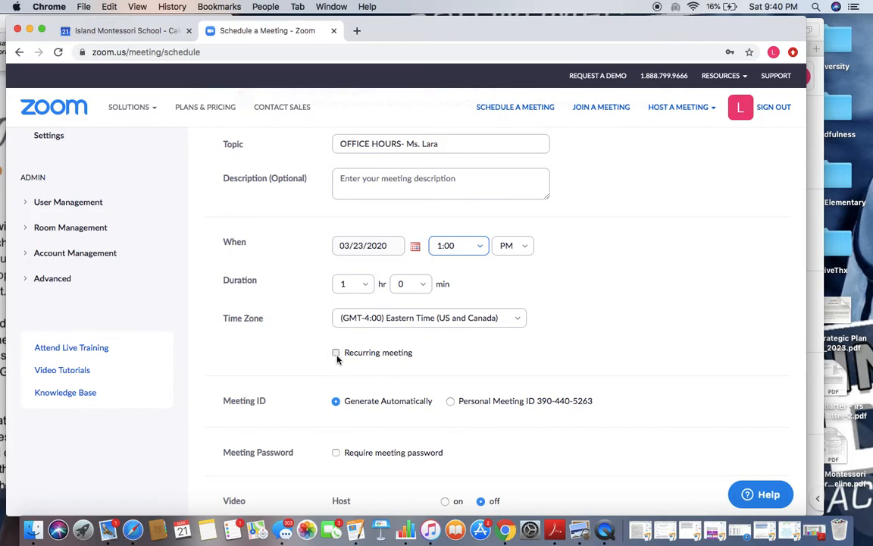
pyautogui.click(336, 352)
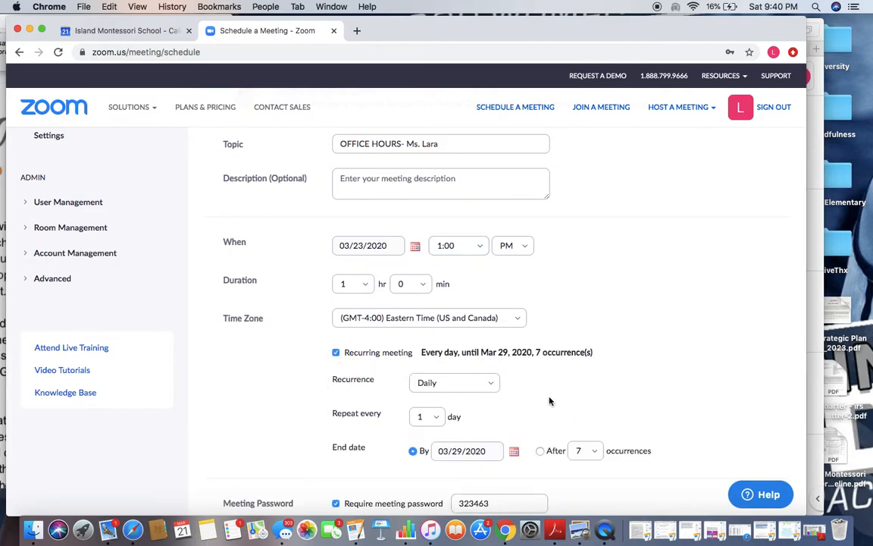
pyautogui.scroll(-1, 549, 402)
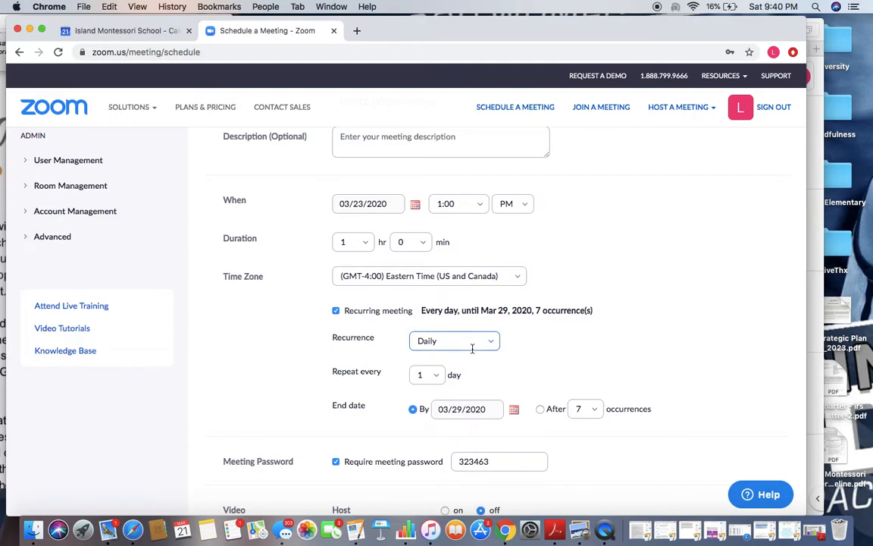
pyautogui.scroll(-2, 473, 356)
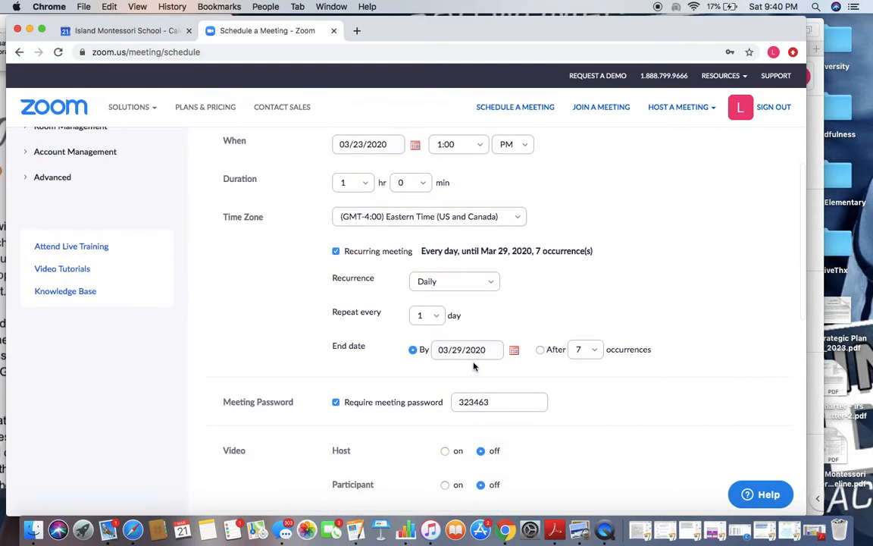
pyautogui.click(439, 319)
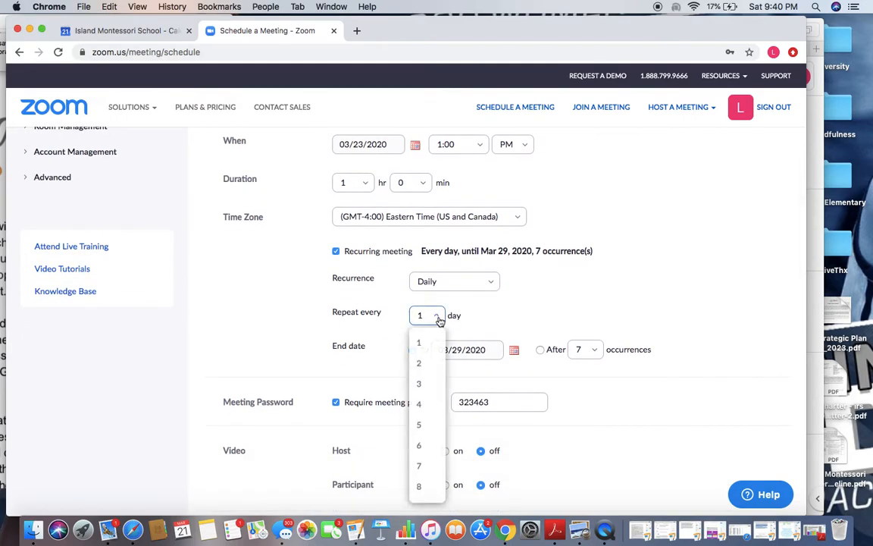
pyautogui.click(421, 426)
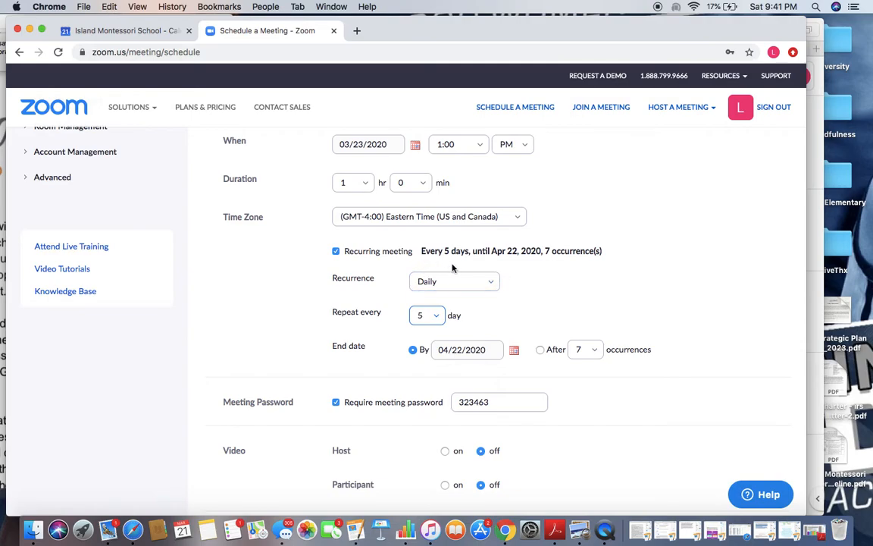
pyautogui.click(435, 316)
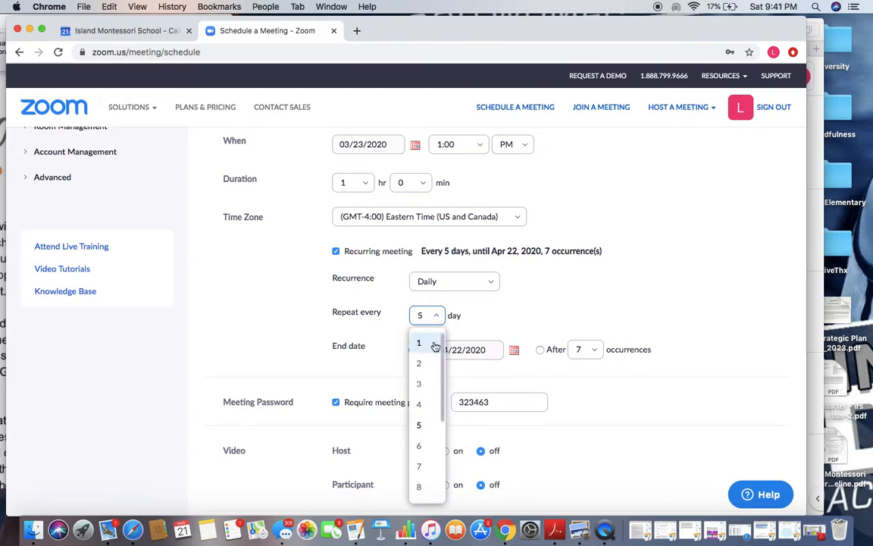
pyautogui.click(435, 346)
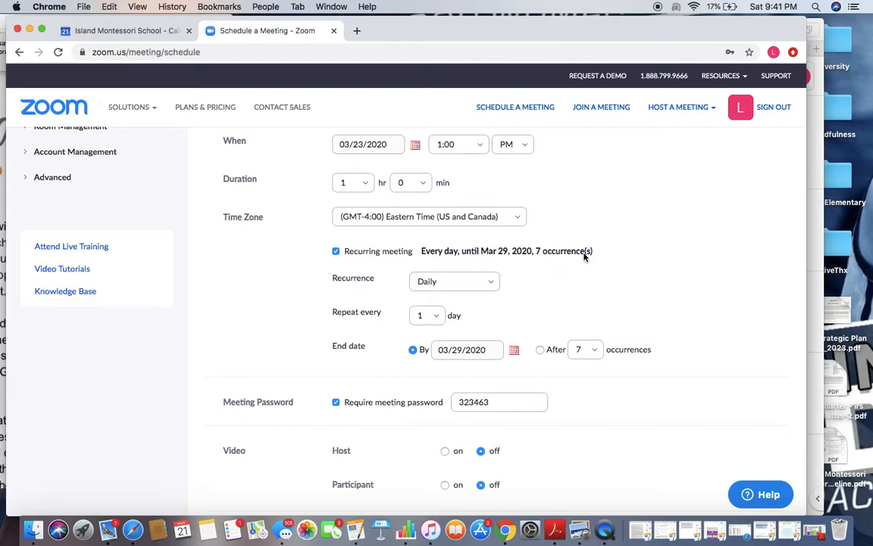
# - Set the recurrence to end by 04/03/2020
pyautogui.scroll(-2, 512, 315)
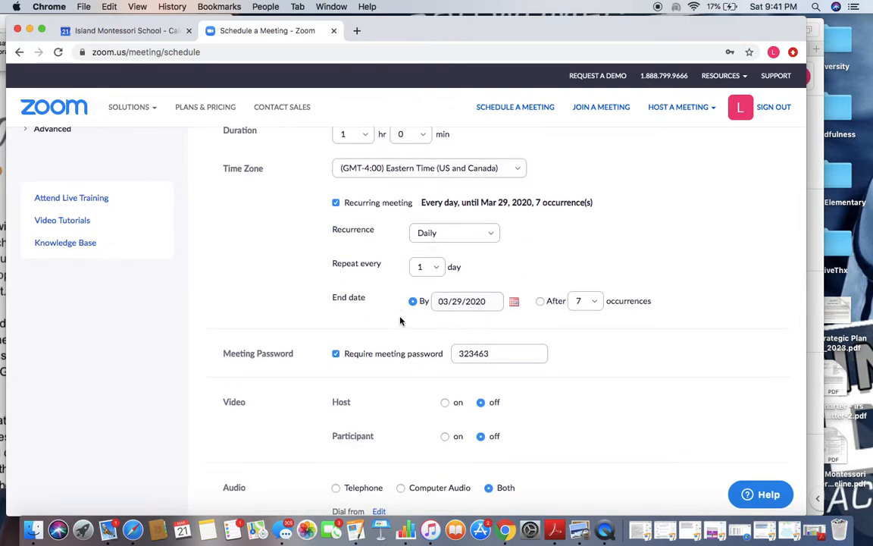
pyautogui.click(512, 304)
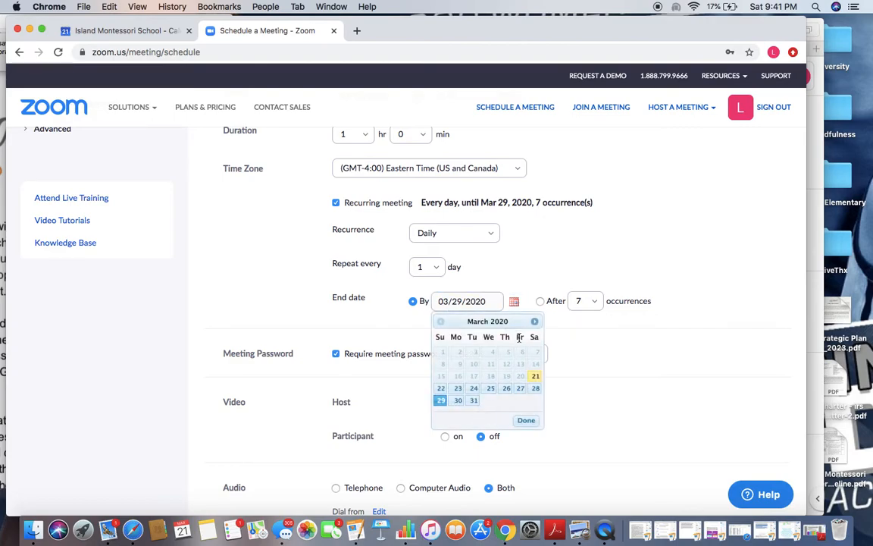
pyautogui.click(535, 322)
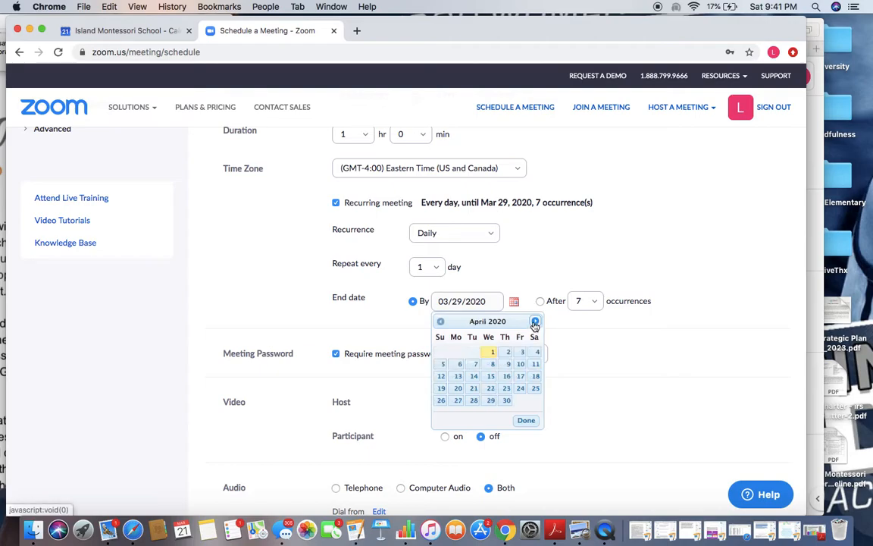
pyautogui.click(522, 353)
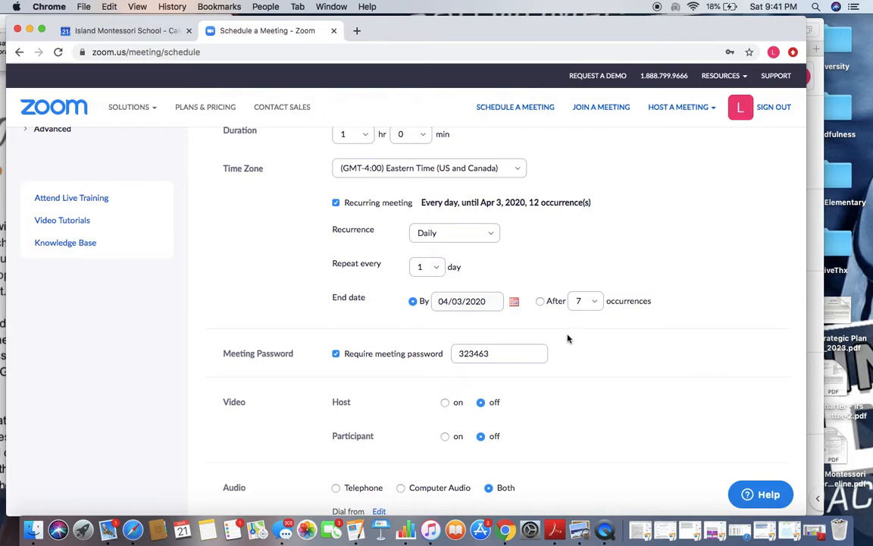
# - Remove the meeting password requirement and turn the host video on
pyautogui.scroll(-1, 576, 367)
pyautogui.scroll(-3, 575, 367)
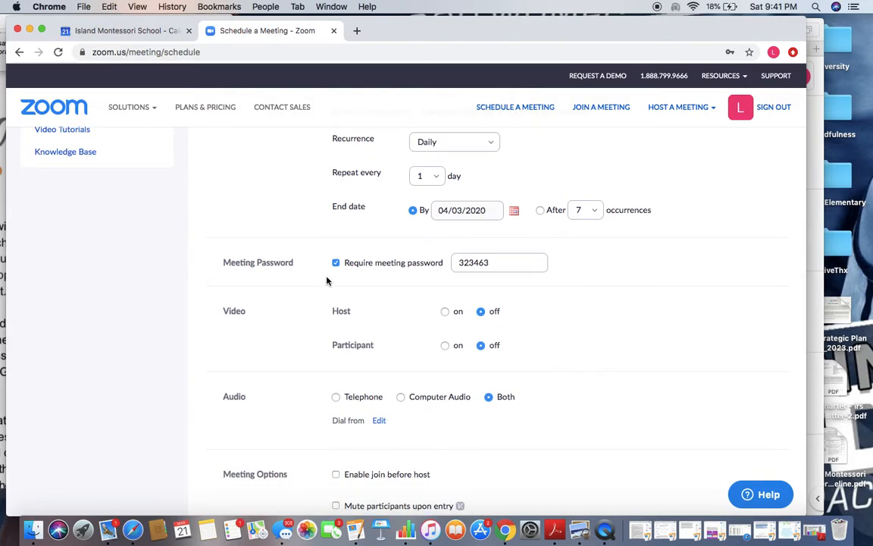
pyautogui.click(336, 266)
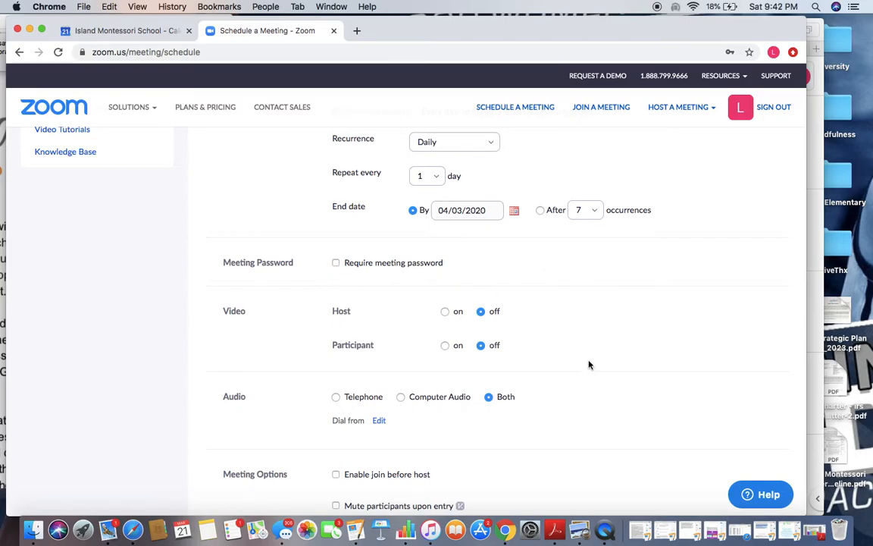
pyautogui.scroll(-2, 589, 365)
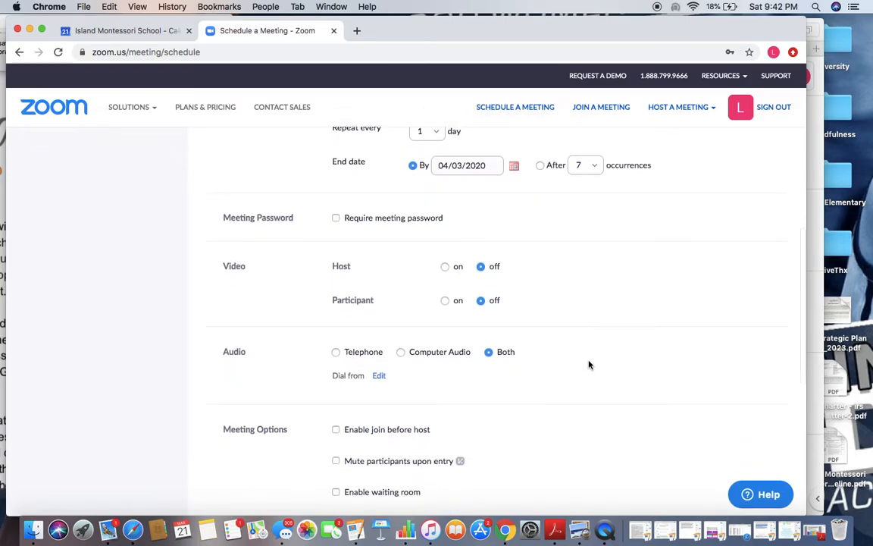
pyautogui.click(445, 267)
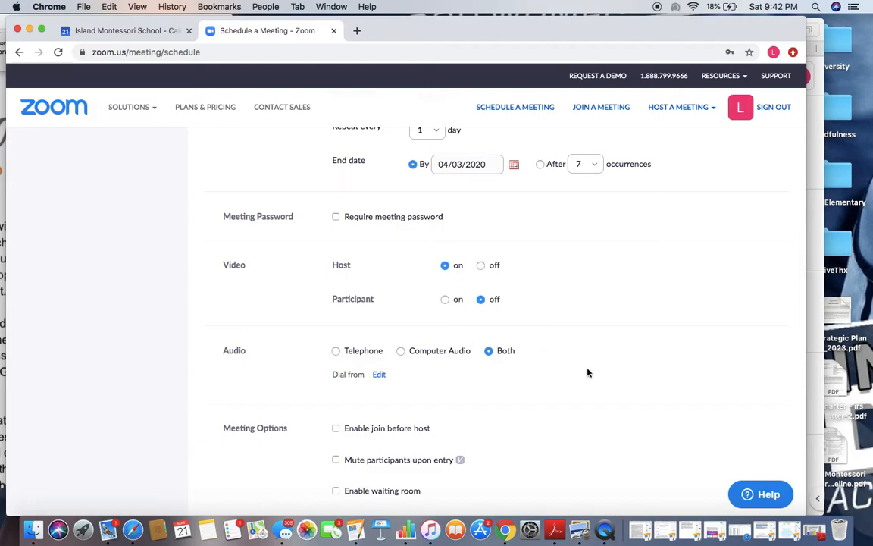
# - Enable the waiting room in the meeting options and save the scheduled meeting
pyautogui.scroll(-3, 588, 372)
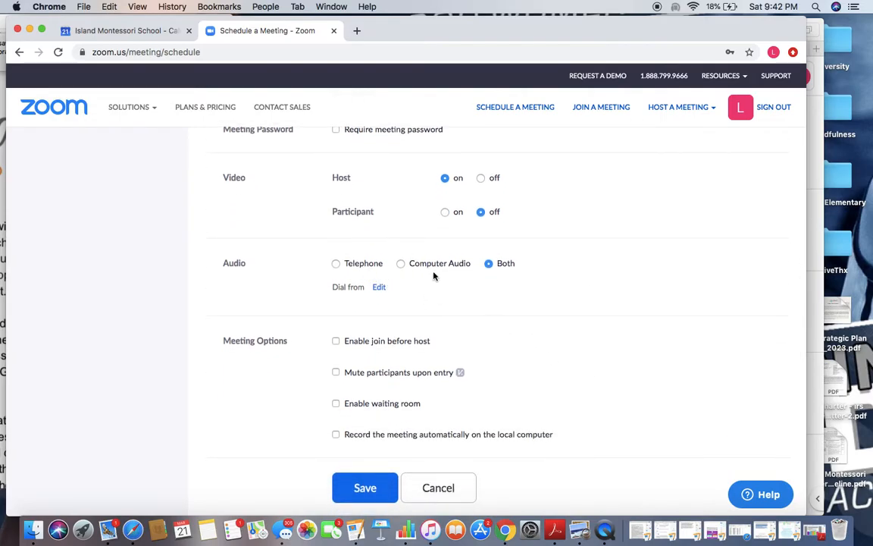
pyautogui.scroll(-2, 510, 310)
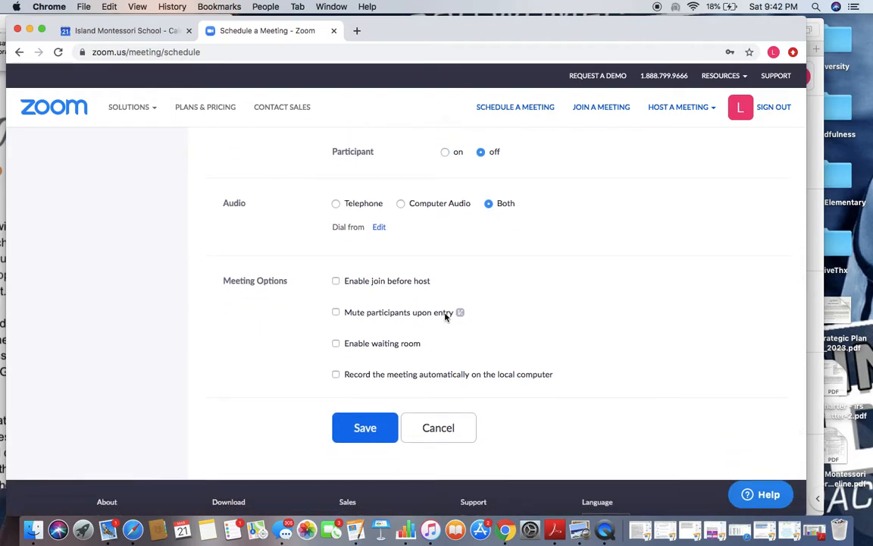
pyautogui.click(336, 344)
pyautogui.scroll(-2, 362, 409)
pyautogui.click(363, 372)
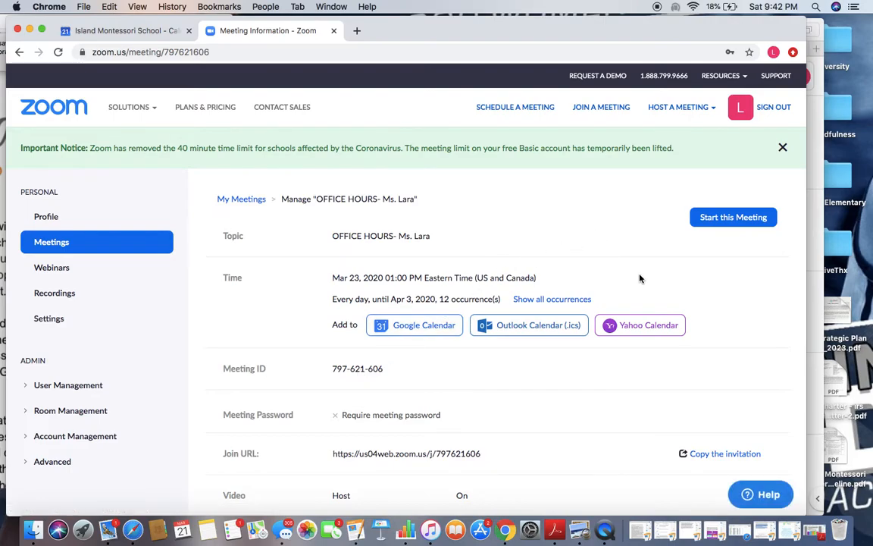
# - Send the meeting to Google Calendar using the school account, allow Zoom access, and review the prepared event's details
pyautogui.scroll(-2, 470, 261)
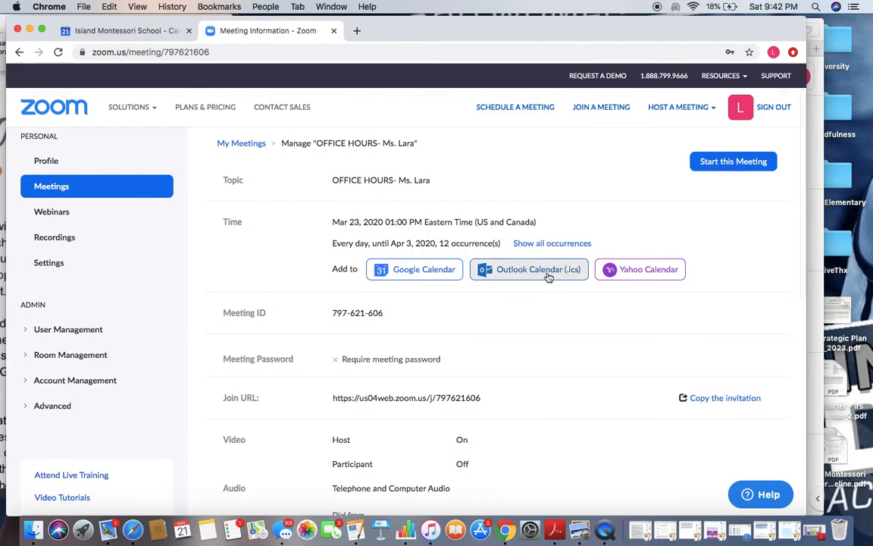
pyautogui.click(412, 281)
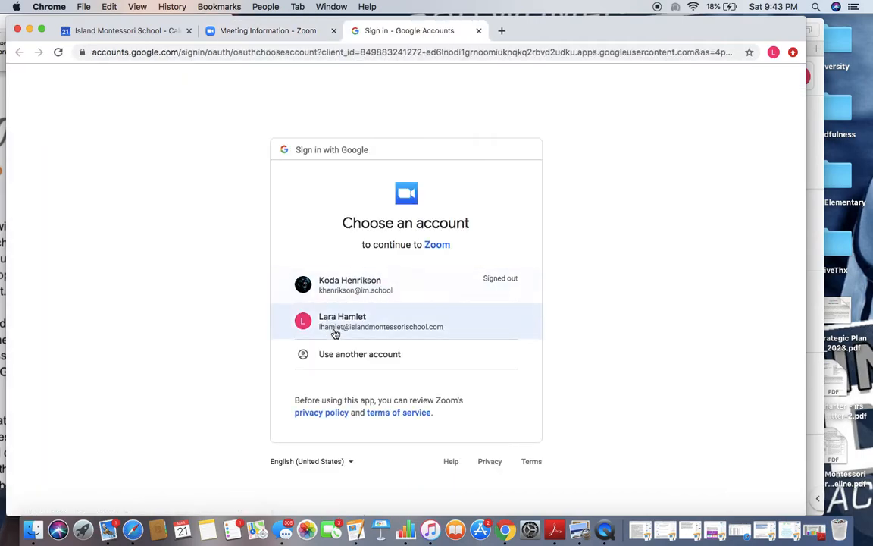
pyautogui.click(371, 327)
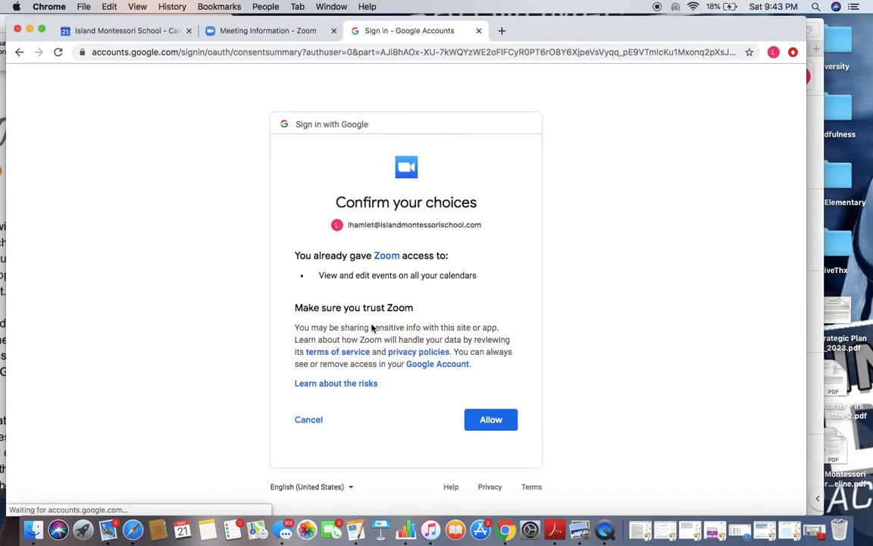
pyautogui.click(493, 421)
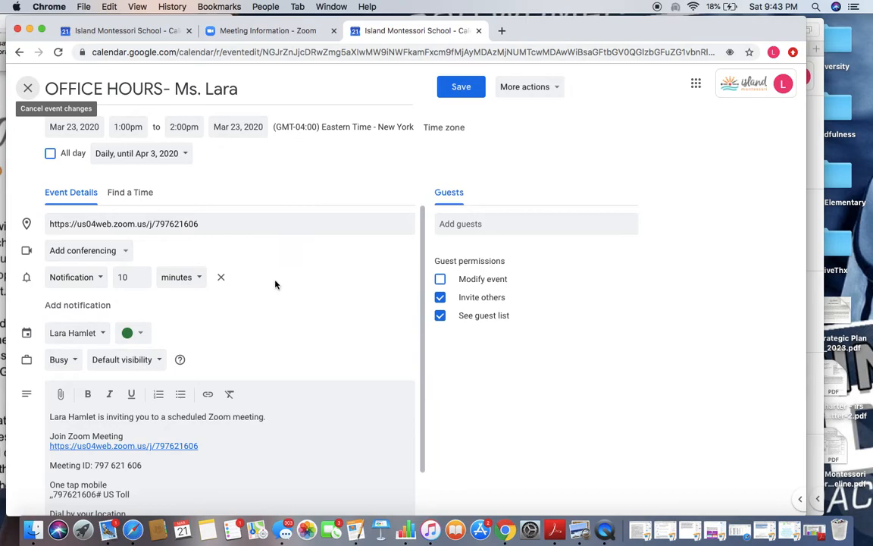
pyautogui.scroll(-2, 248, 261)
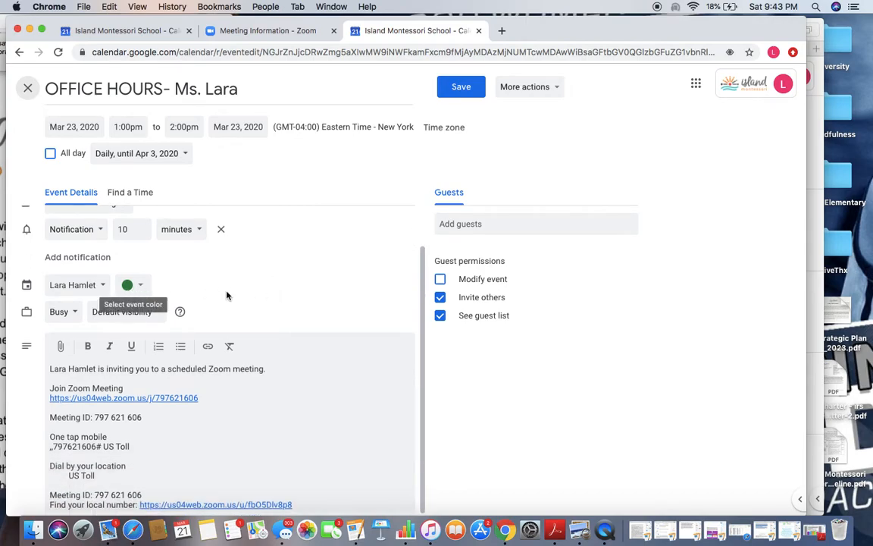
# - Copy the prepared office hours event to the Lower Elementary IMS Montessori Online calendar
pyautogui.scroll(-1, 254, 307)
pyautogui.scroll(2, 253, 306)
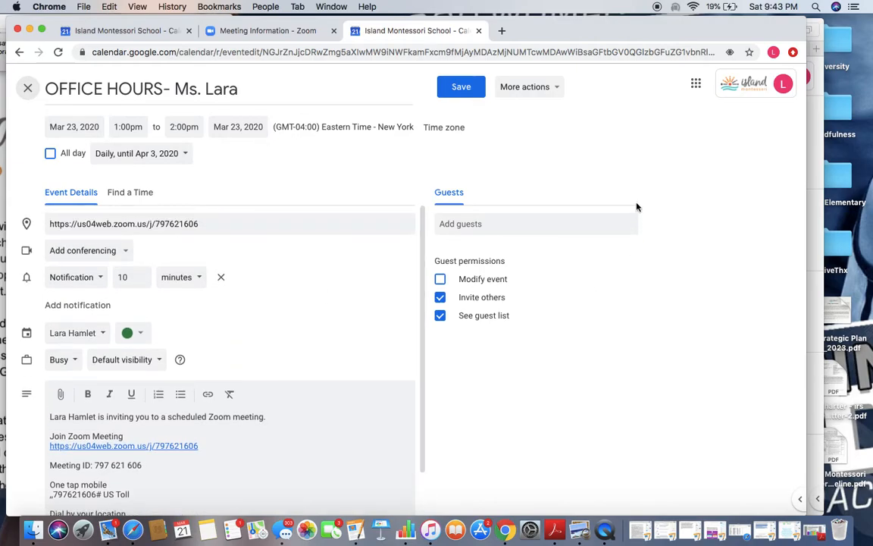
pyautogui.click(556, 91)
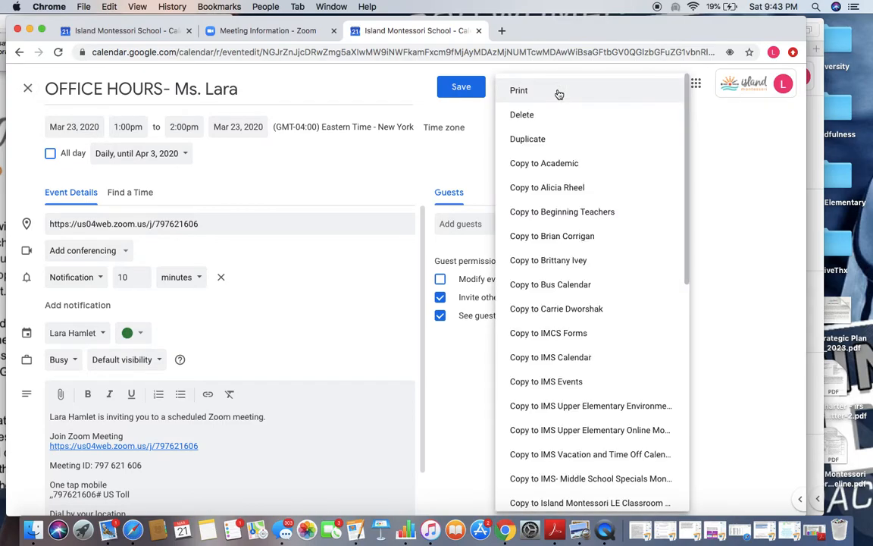
pyautogui.scroll(-5, 576, 295)
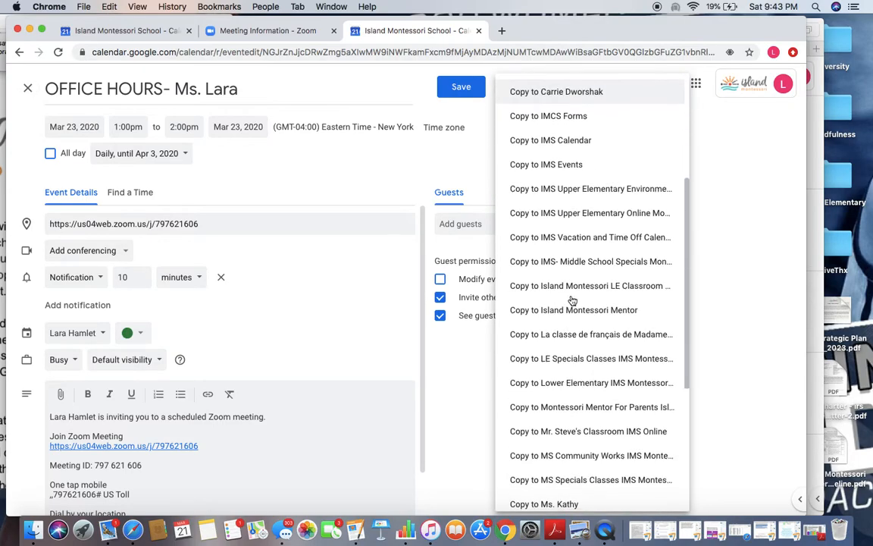
pyautogui.scroll(-4, 572, 300)
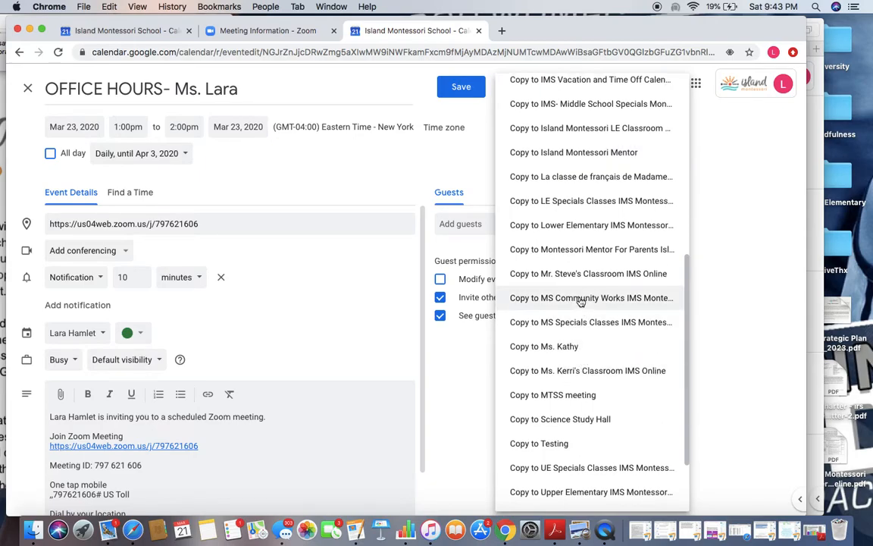
pyautogui.click(591, 227)
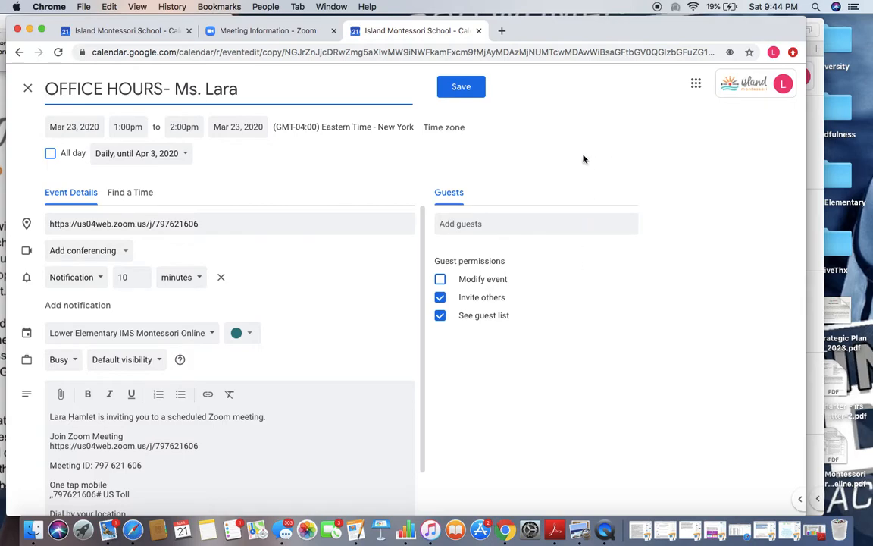
# - Review the available calendars for the copied event, keep Lower Elementary IMS Montessori Online selected, and check the meeting description
pyautogui.click(211, 341)
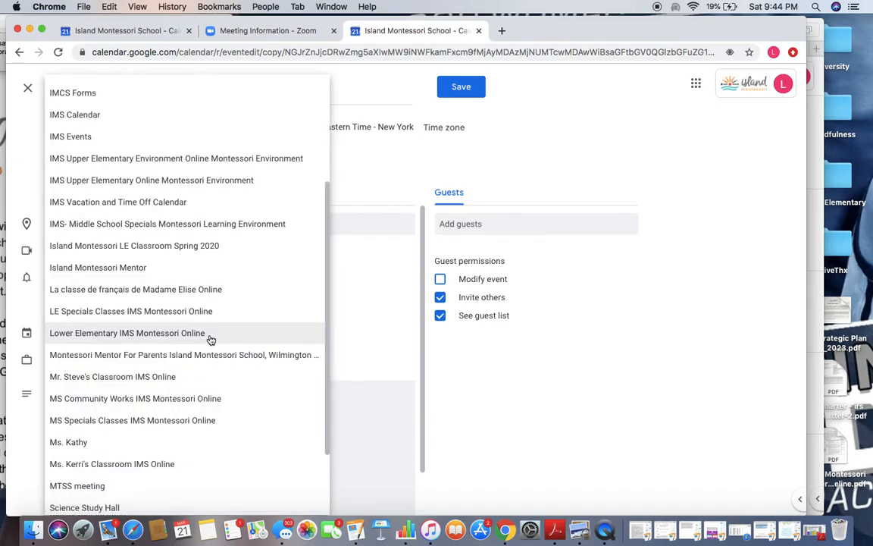
pyautogui.click(357, 285)
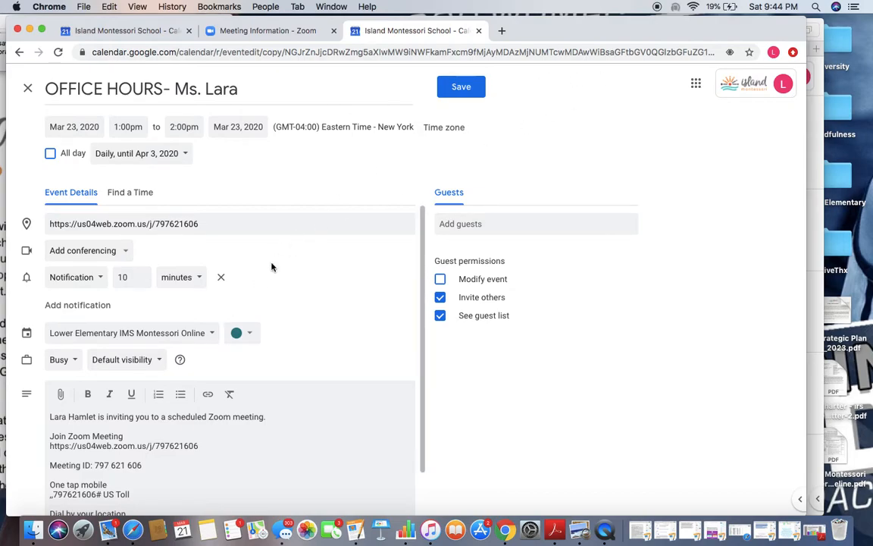
pyautogui.click(211, 335)
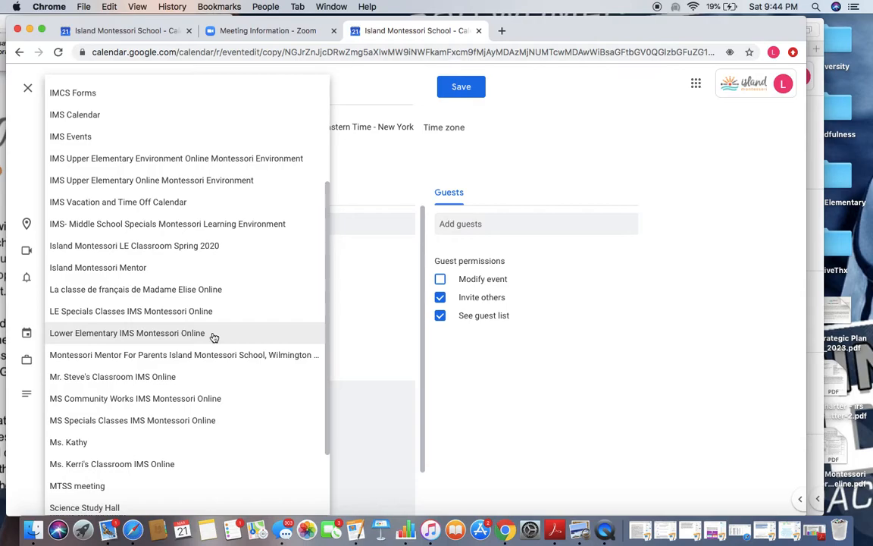
pyautogui.click(213, 337)
pyautogui.scroll(-2, 326, 329)
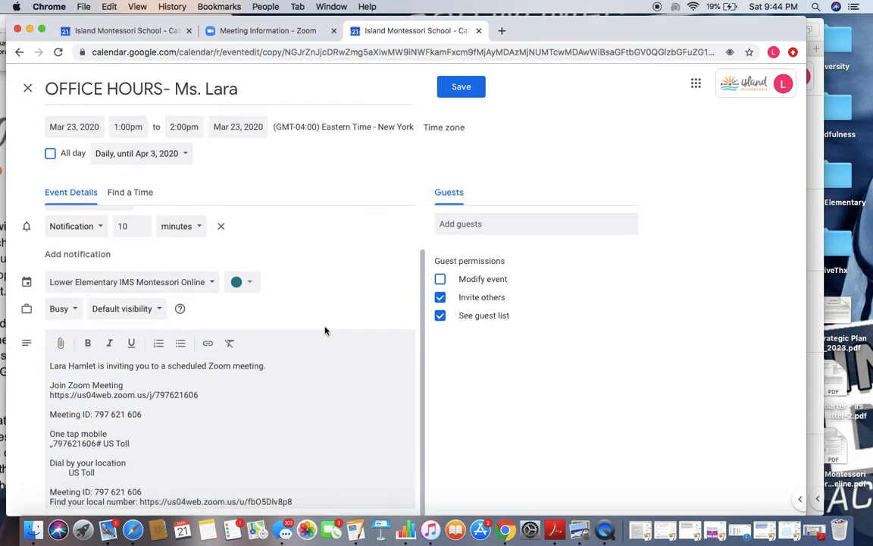
pyautogui.scroll(2, 331, 307)
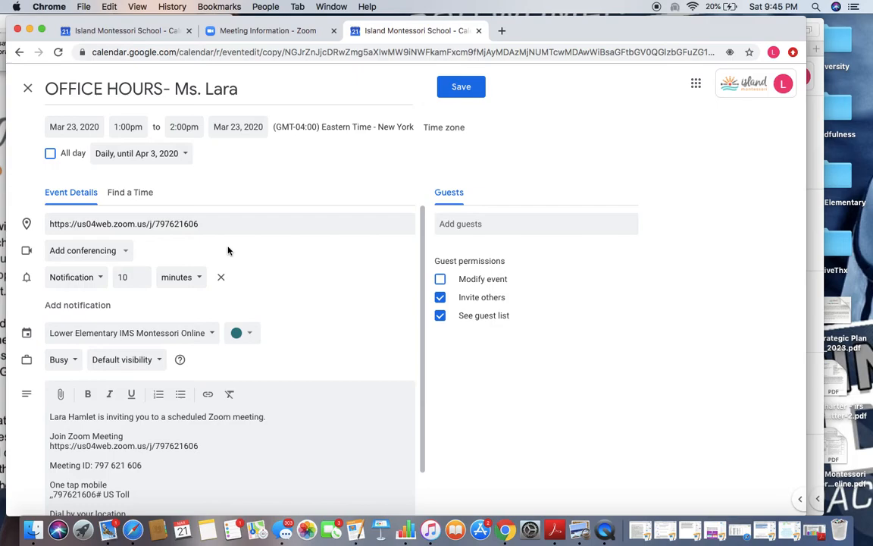
# - Save the copied office hours event and check its daily entries in the March and April 2020 month views
pyautogui.click(469, 89)
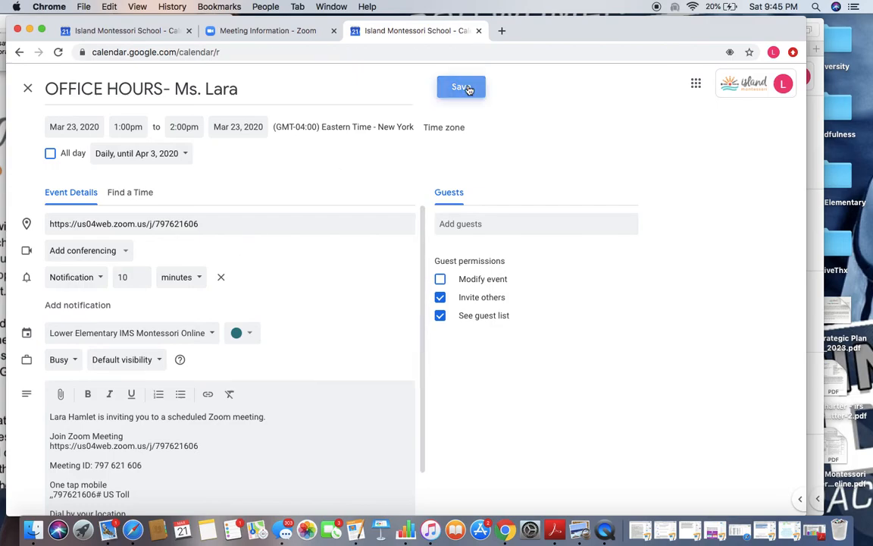
pyautogui.scroll(-2, 474, 253)
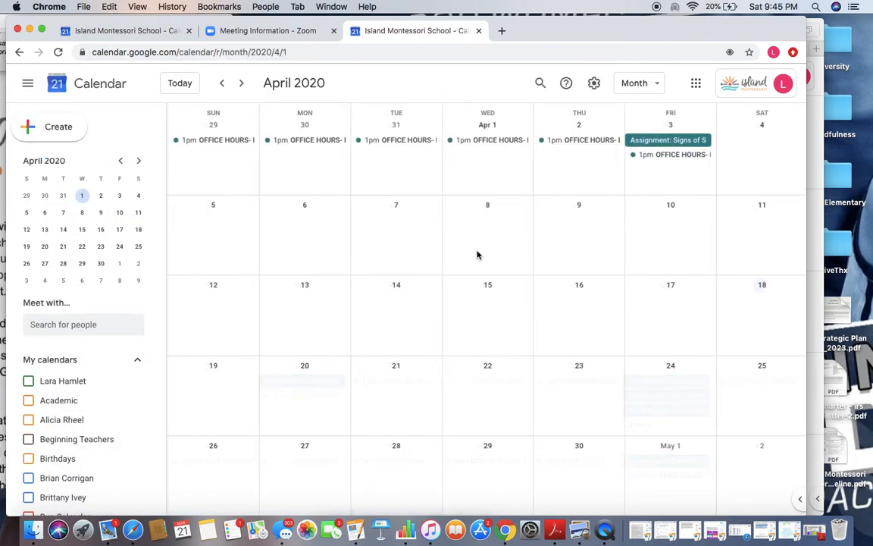
pyautogui.scroll(1, 477, 255)
pyautogui.scroll(1, 477, 255)
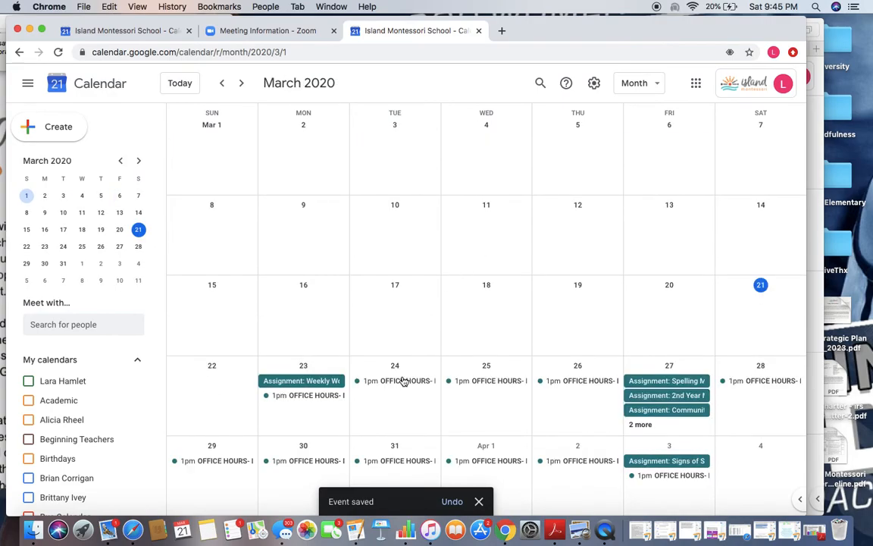